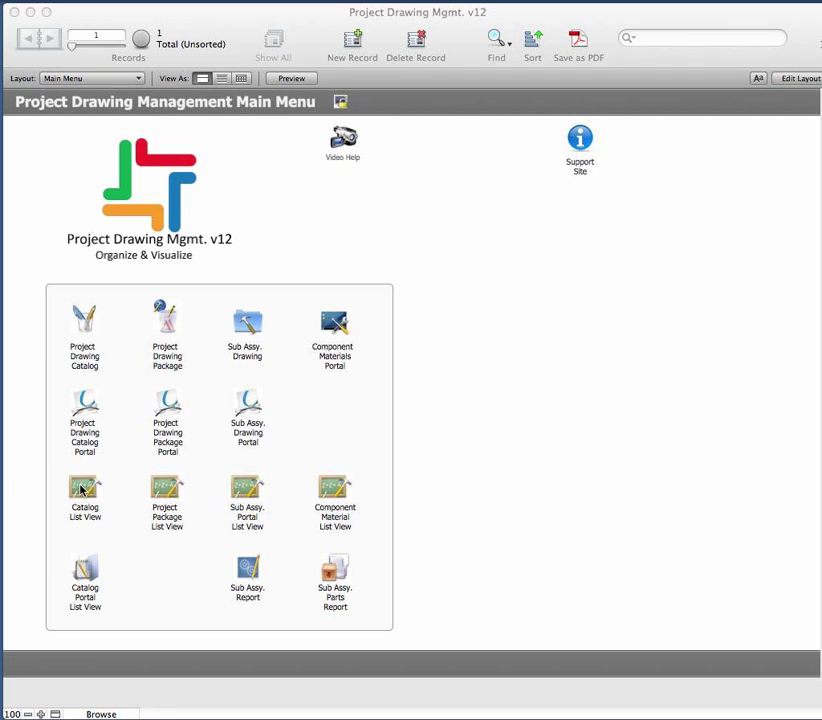
Open the 46 Ft. Cabin Cruiser catalog record from the catalog list view and go to its Engine Bay Mounting Frames sub-assembly record.
click(83, 488)
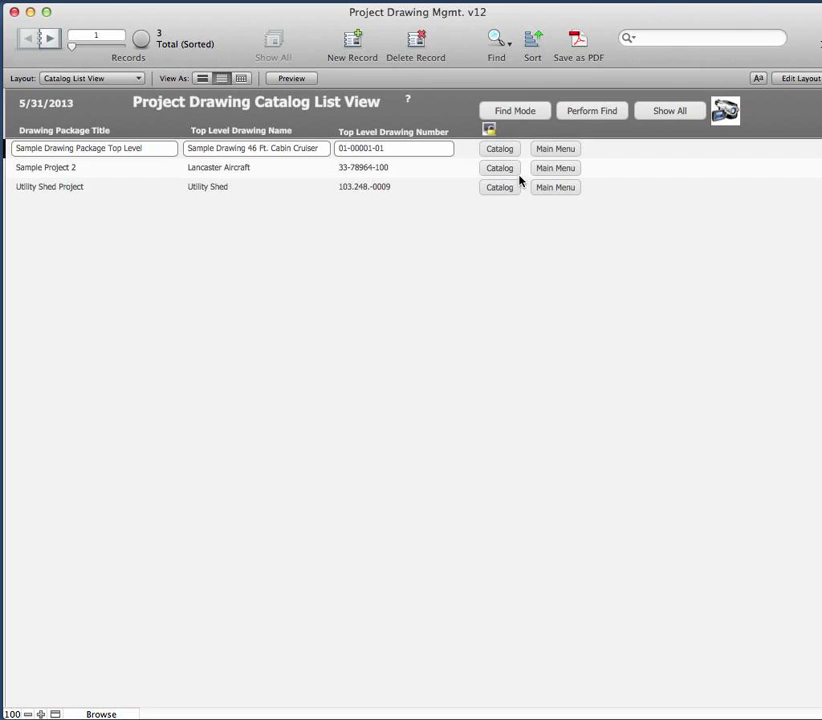
click(499, 150)
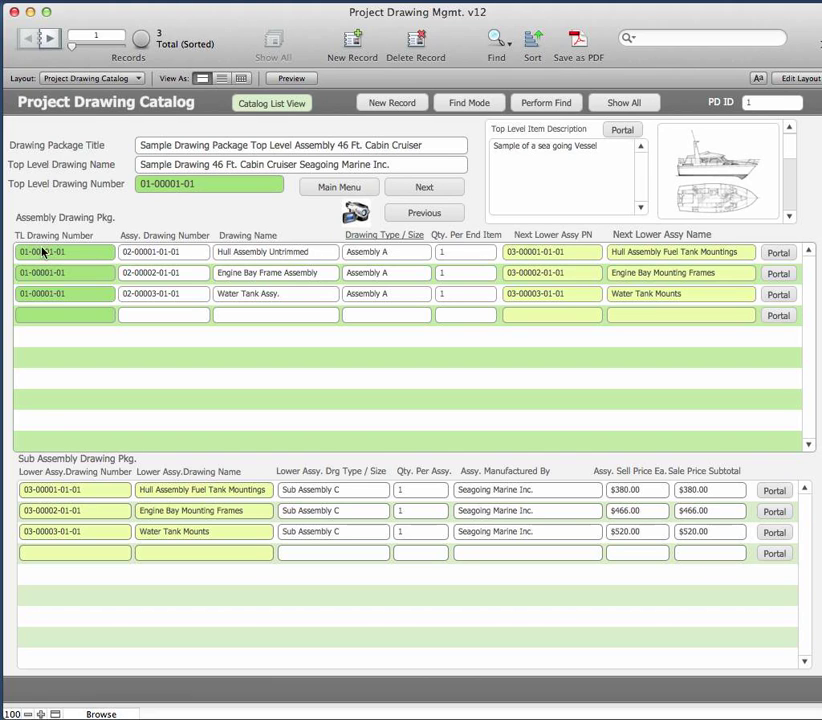
click(83, 494)
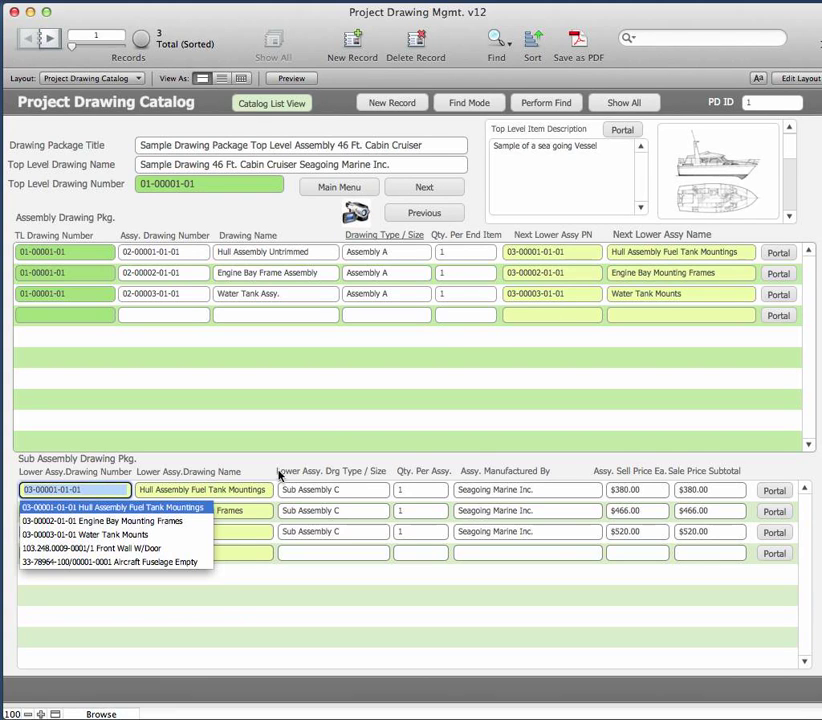
click(267, 469)
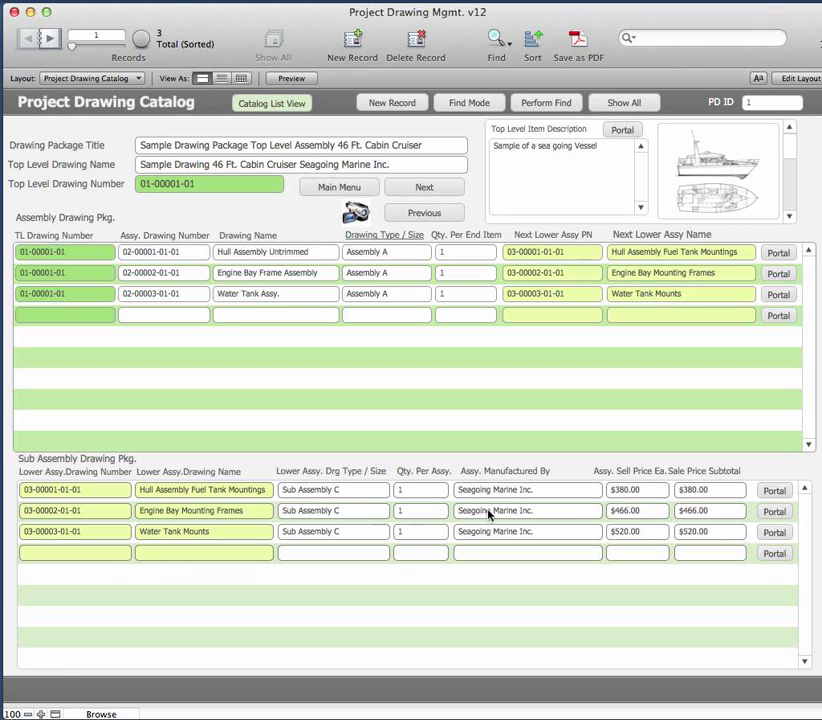
click(775, 512)
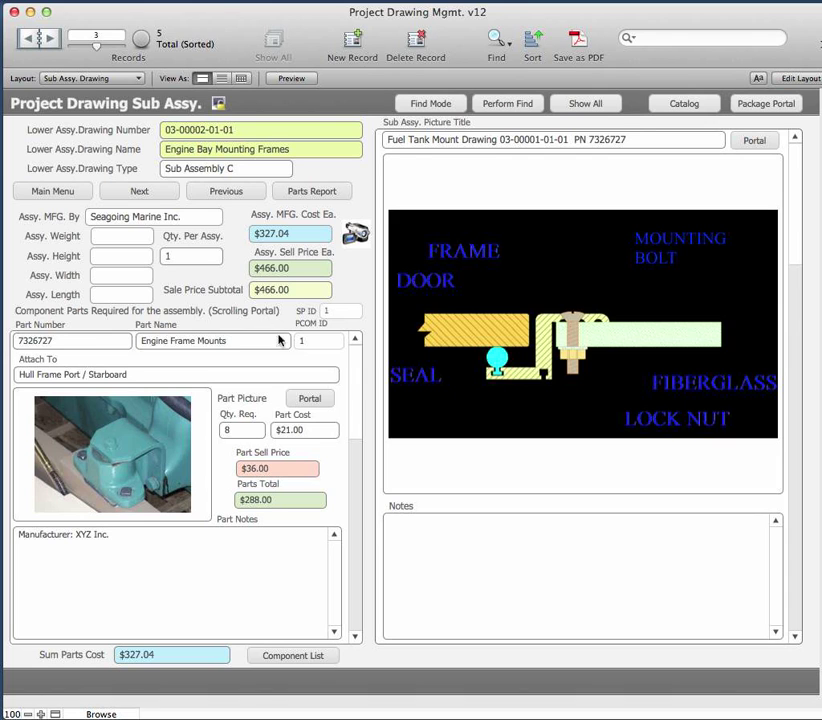
Review the component parts required for the assembly, comparing the quantities, costs, sell prices and totals of the engine frame mounts and mount bolts.
drag(354, 396, 365, 372)
click(358, 462)
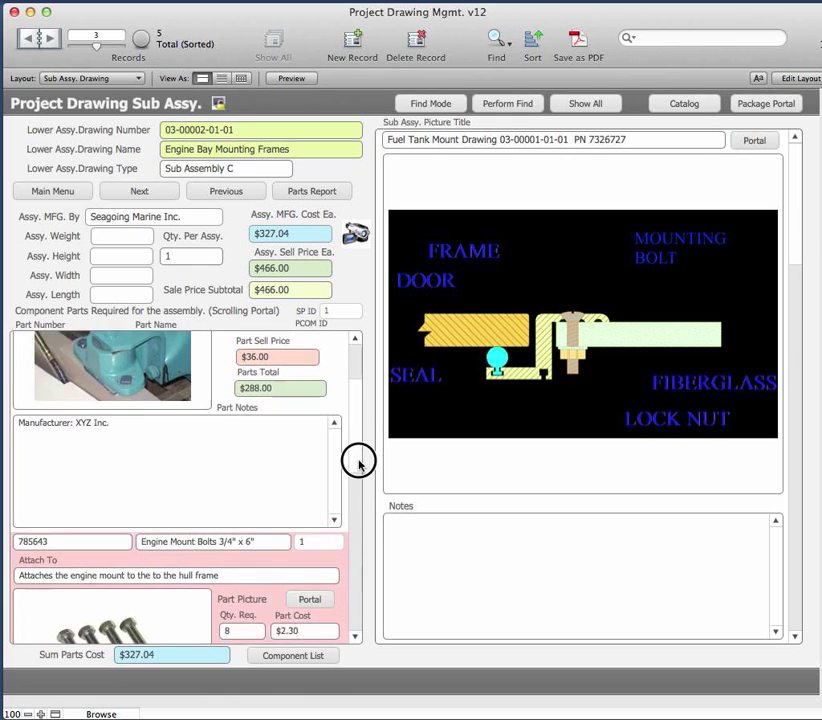
click(360, 376)
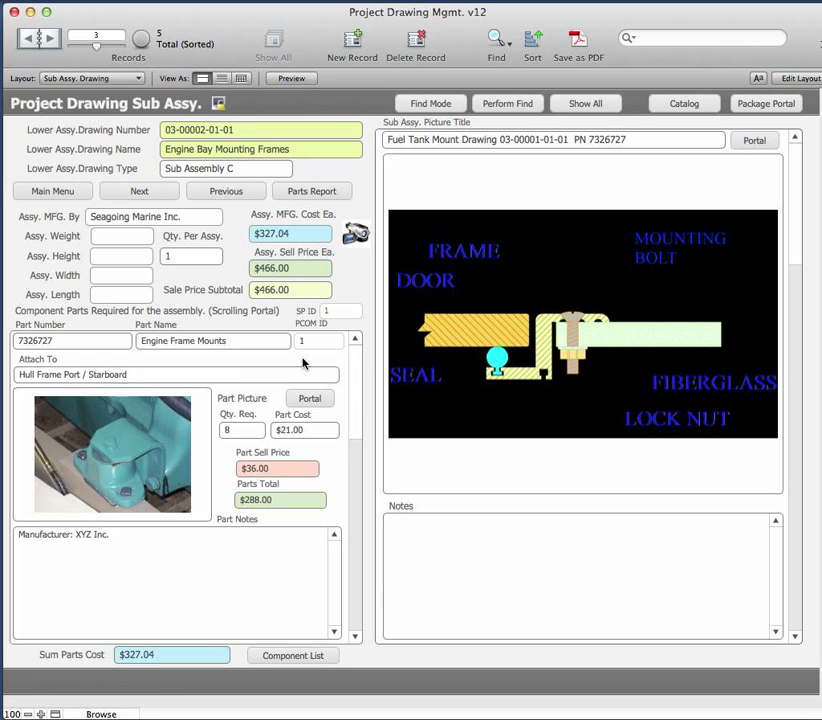
click(355, 412)
drag(355, 412, 357, 488)
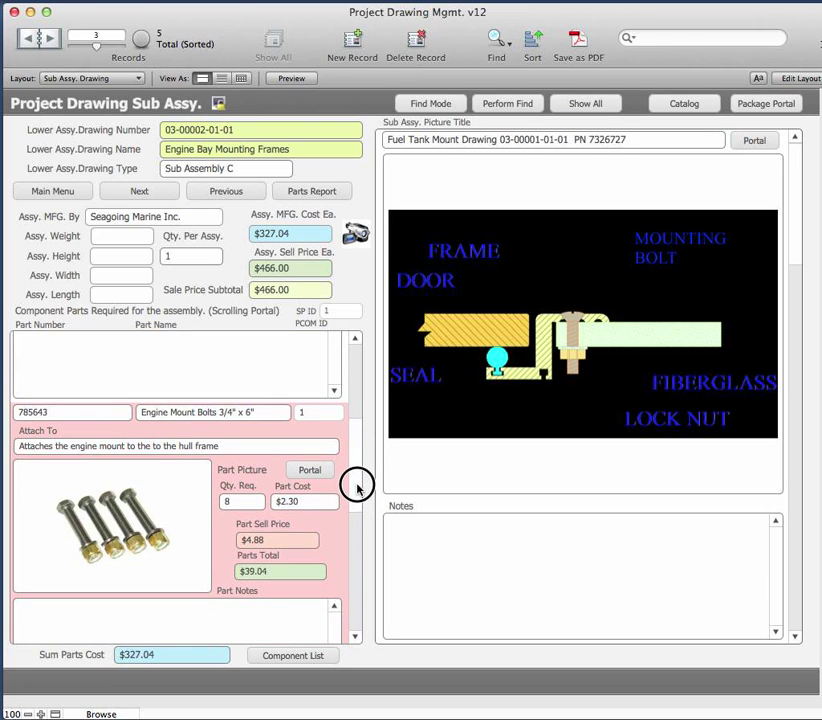
drag(357, 488, 349, 382)
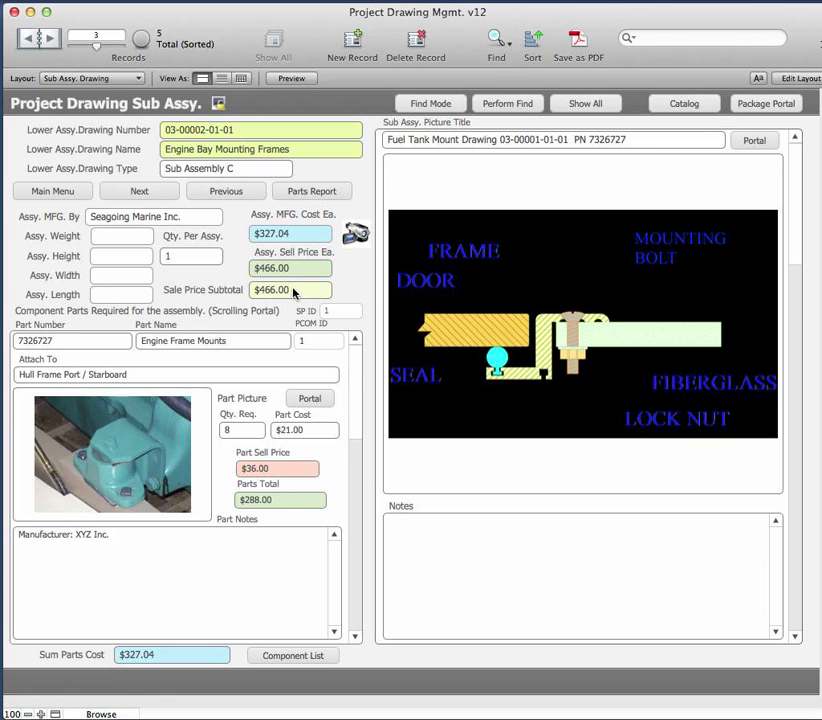
scroll(357, 440, down, 3)
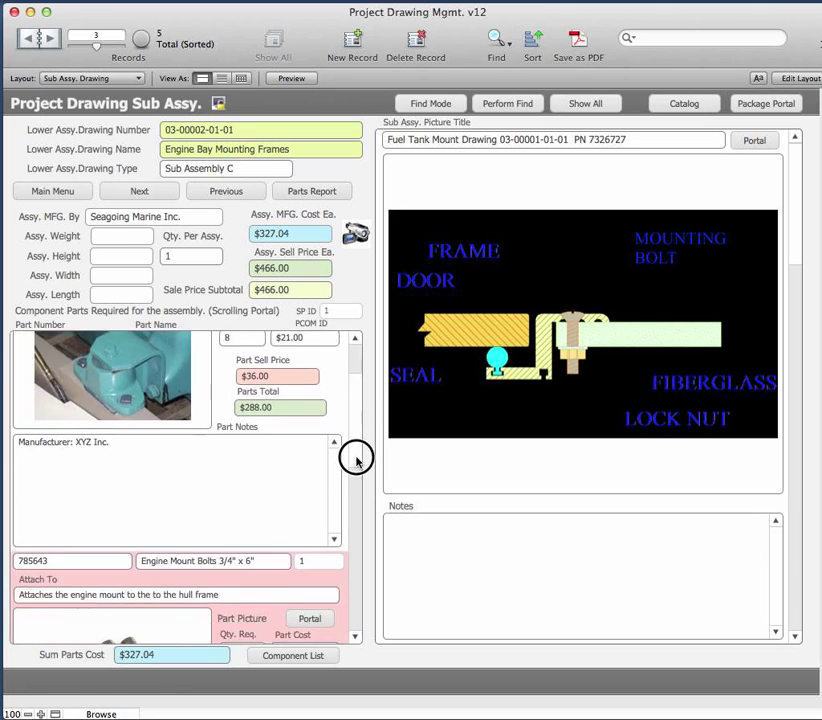
scroll(357, 458, down, 5)
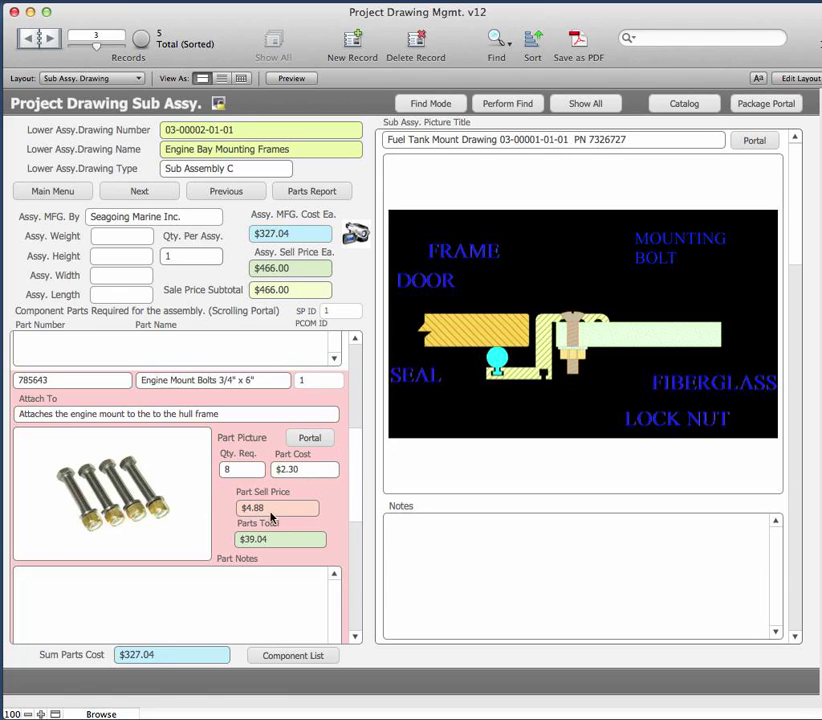
scroll(280, 517, up, 1)
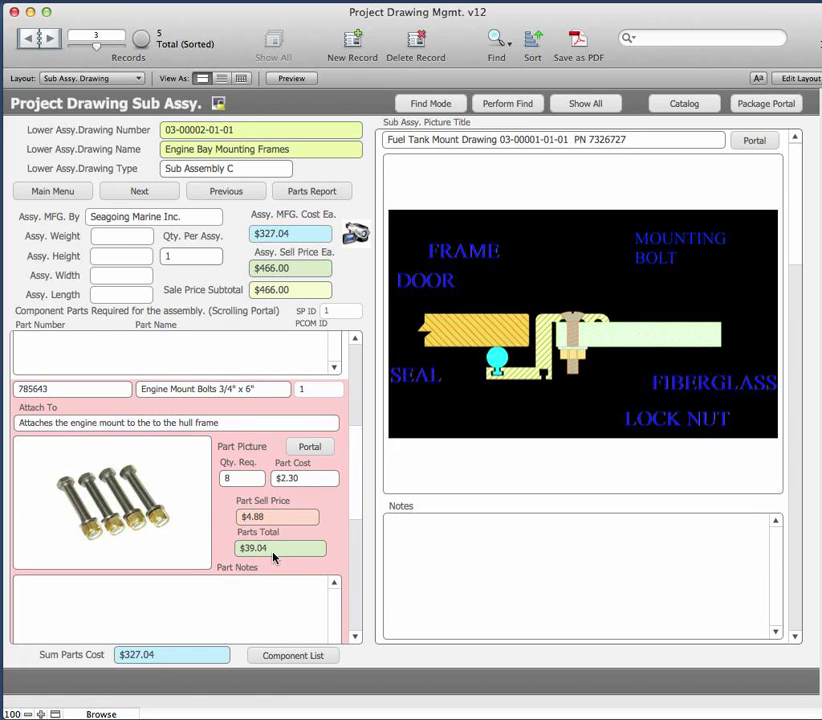
click(357, 393)
click(359, 352)
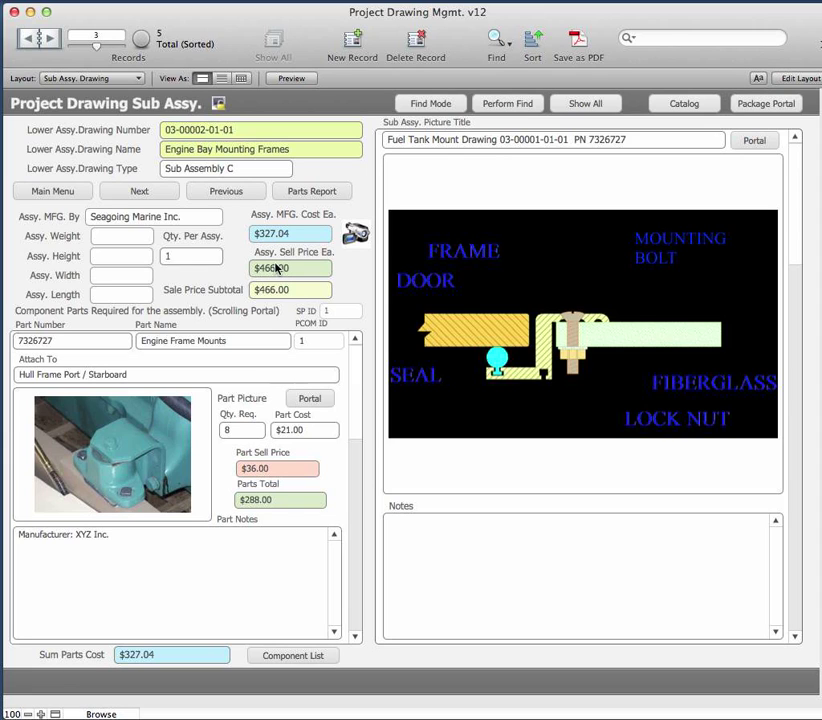
Set the quantity per assembly of the Engine Bay Mounting Frames to 2 and commit the entry to recalculate the sale price subtotal.
click(190, 256)
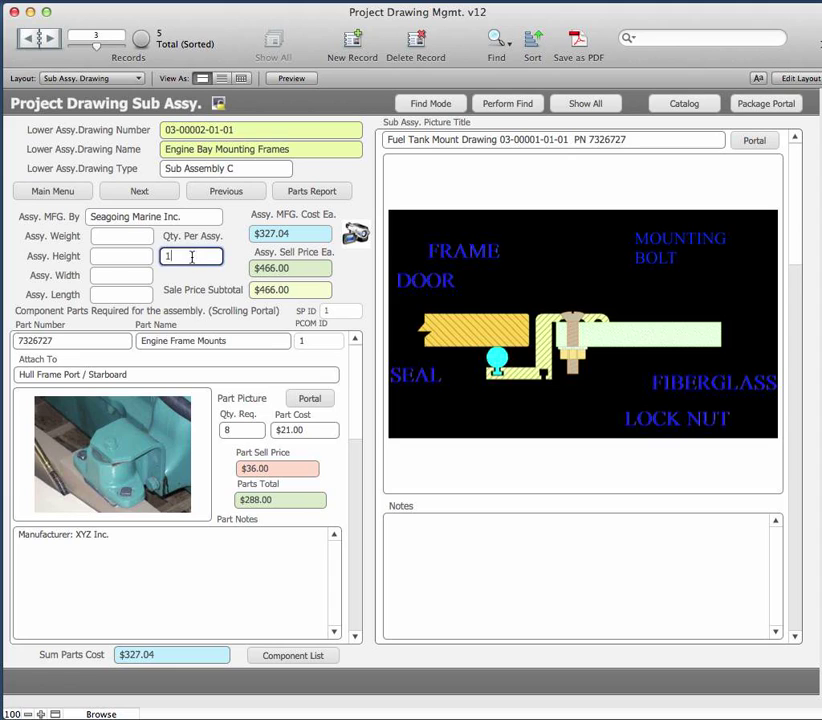
double_click(168, 261)
text(2)
click(205, 290)
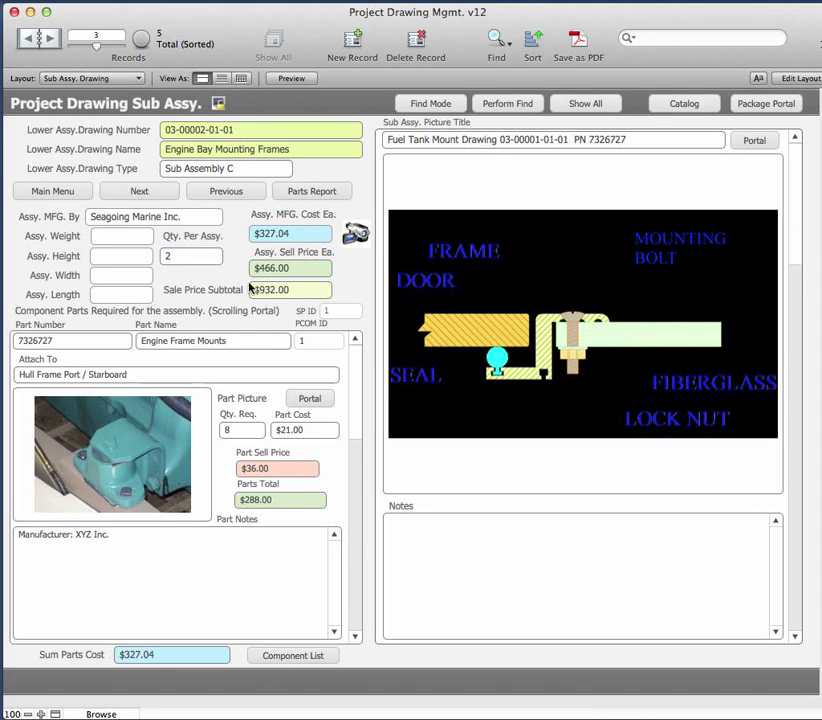
Set the quantity per assembly of the Engine Bay Mounting Frames back to 1 and commit the entry.
click(188, 258)
double_click(188, 258)
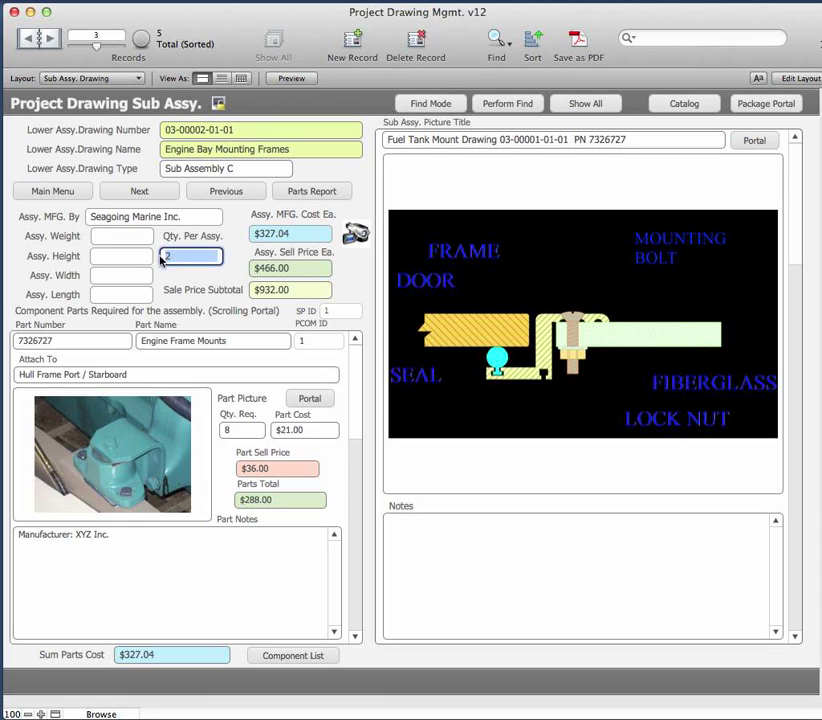
text(1)
click(201, 287)
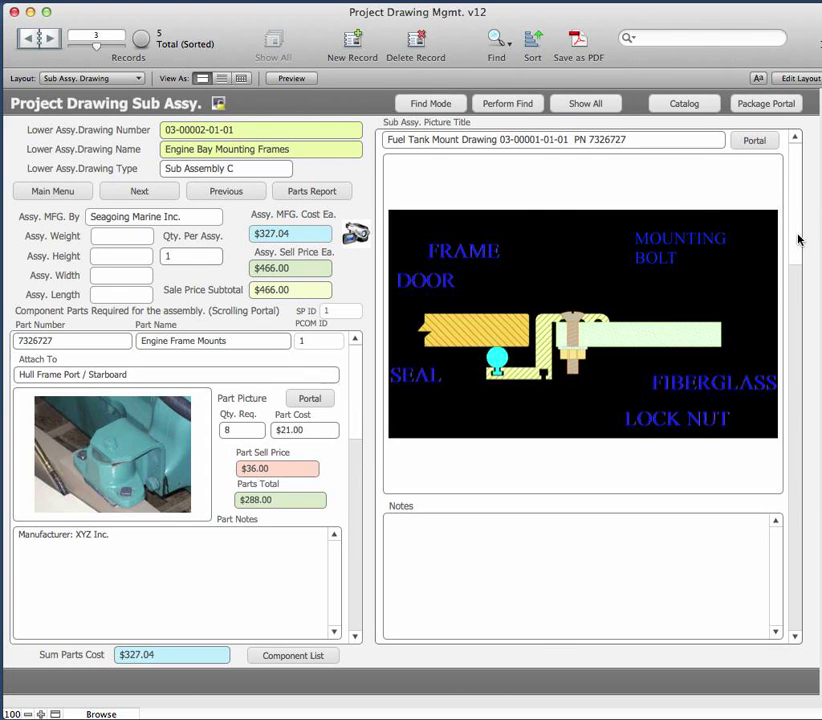
Examine the sub-assembly's picture entries from the fuel tank mount drawing through the empty last entry, and the first picture's notes field.
click(797, 323)
drag(797, 323, 797, 360)
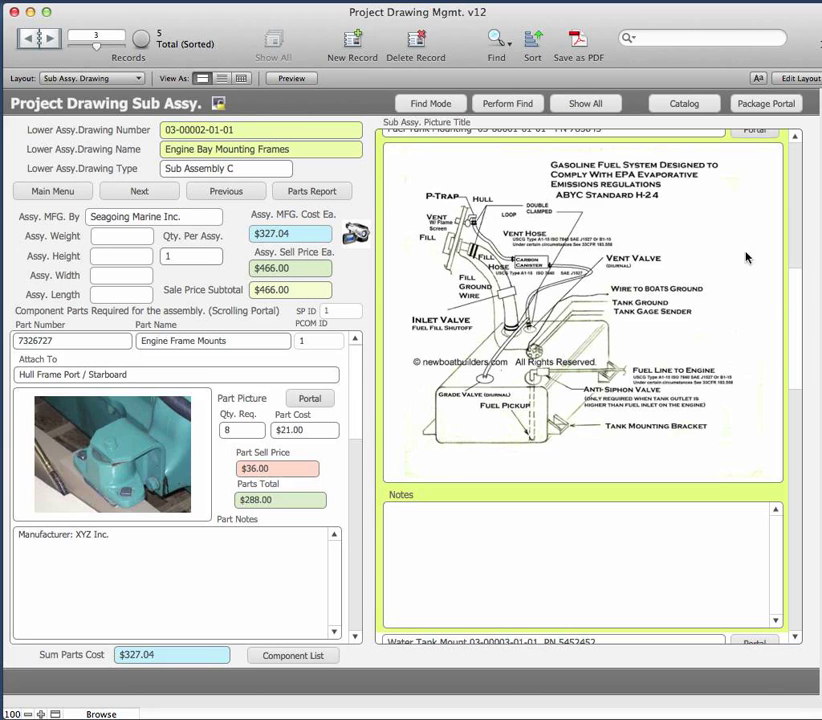
mouse_move(797, 303)
mouse_down()
mouse_move(796, 501)
mouse_move(809, 442)
mouse_move(772, 160)
mouse_move(780, 152)
mouse_up()
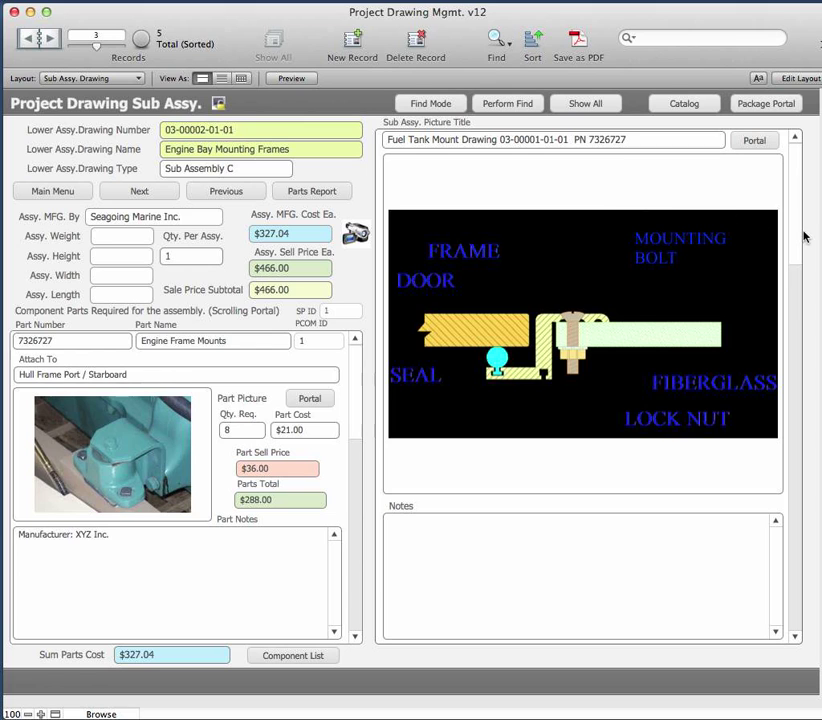
mouse_move(797, 233)
mouse_down()
mouse_move(793, 294)
mouse_move(796, 220)
mouse_up()
click(797, 259)
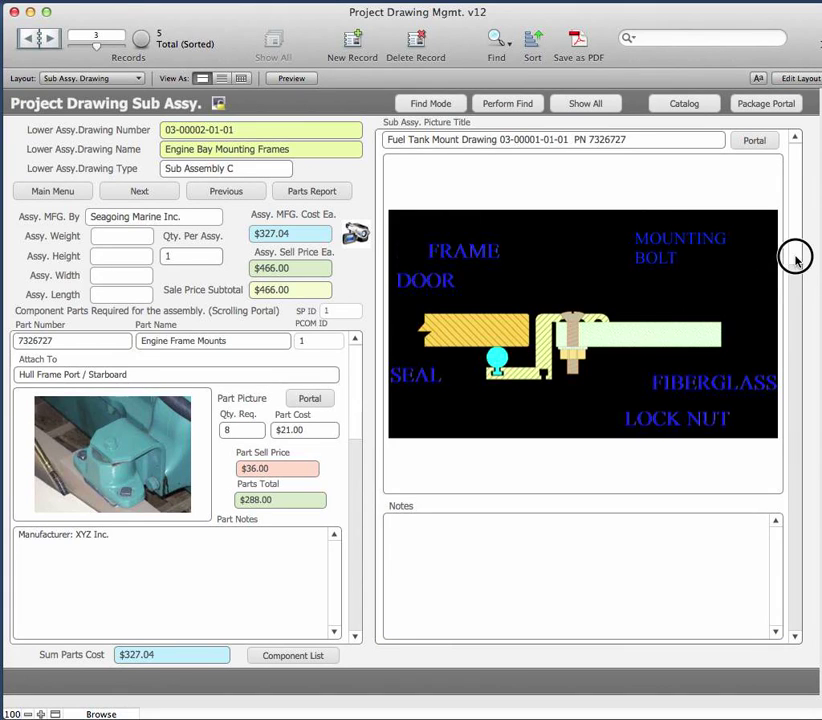
drag(796, 259, 793, 366)
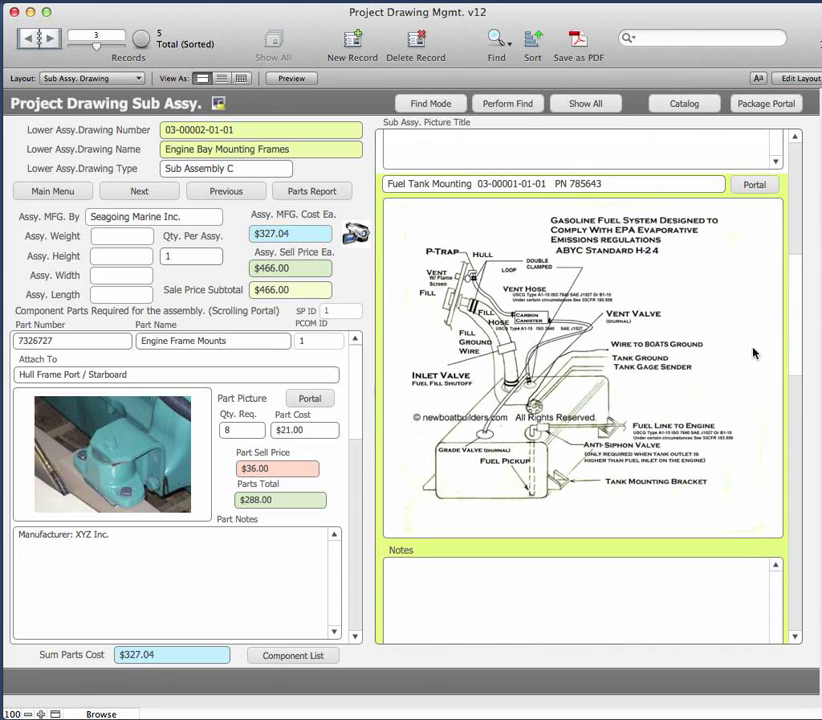
click(793, 368)
drag(790, 441, 791, 496)
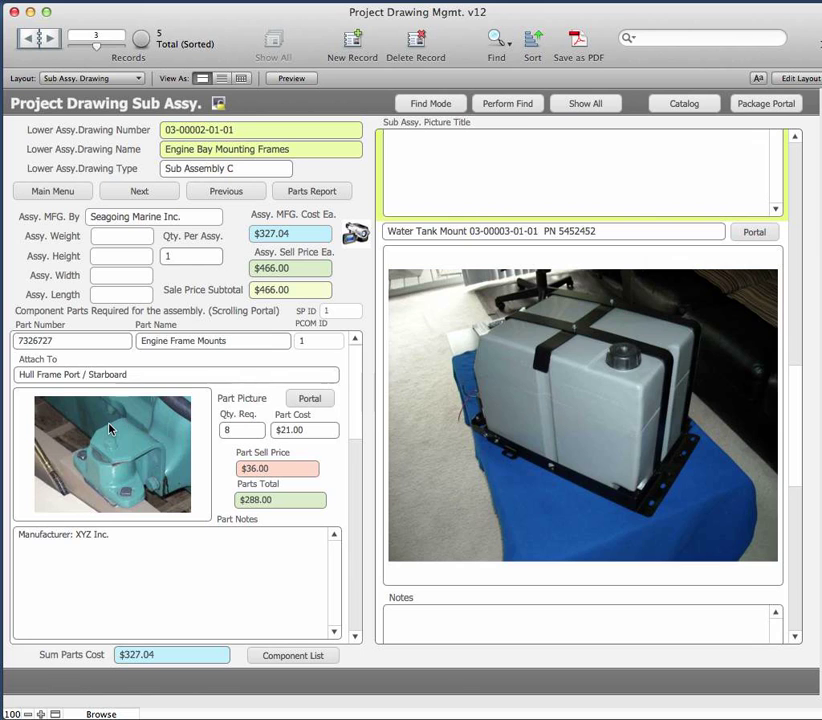
drag(798, 338, 796, 590)
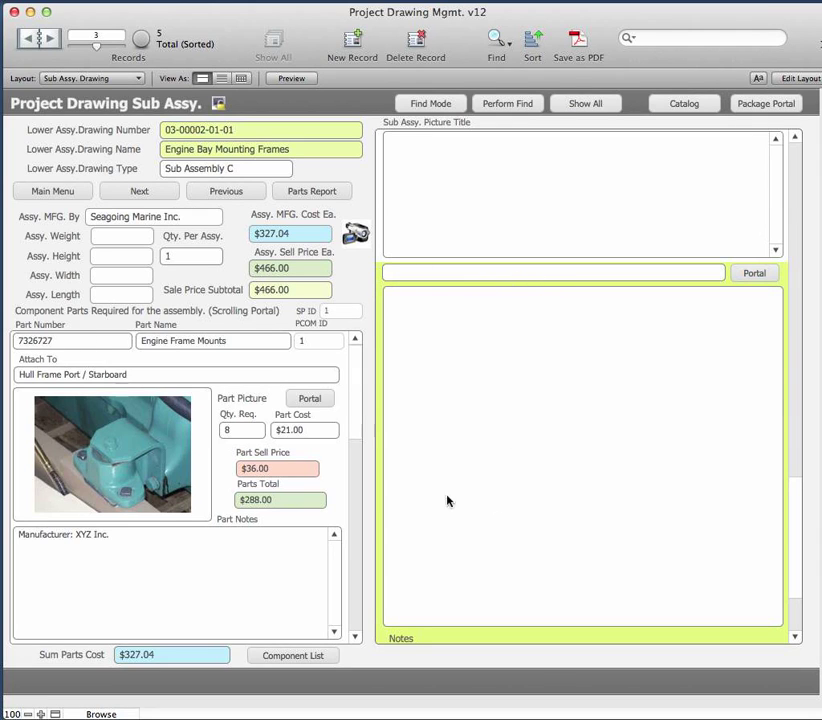
mouse_move(793, 492)
mouse_down()
mouse_move(802, 468)
mouse_move(800, 259)
mouse_move(798, 460)
mouse_move(771, 444)
mouse_move(798, 450)
mouse_move(804, 165)
mouse_up()
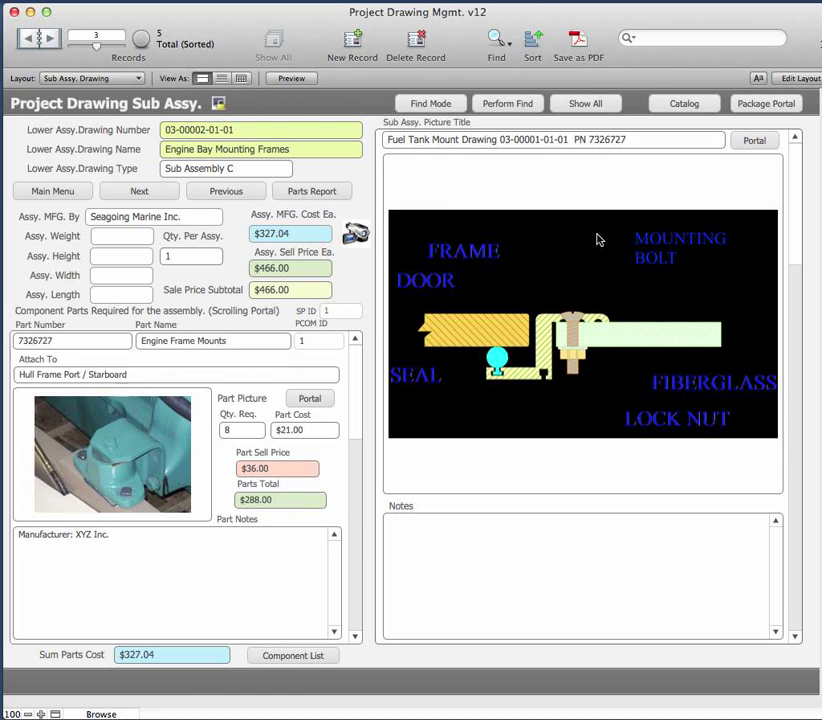
click(479, 548)
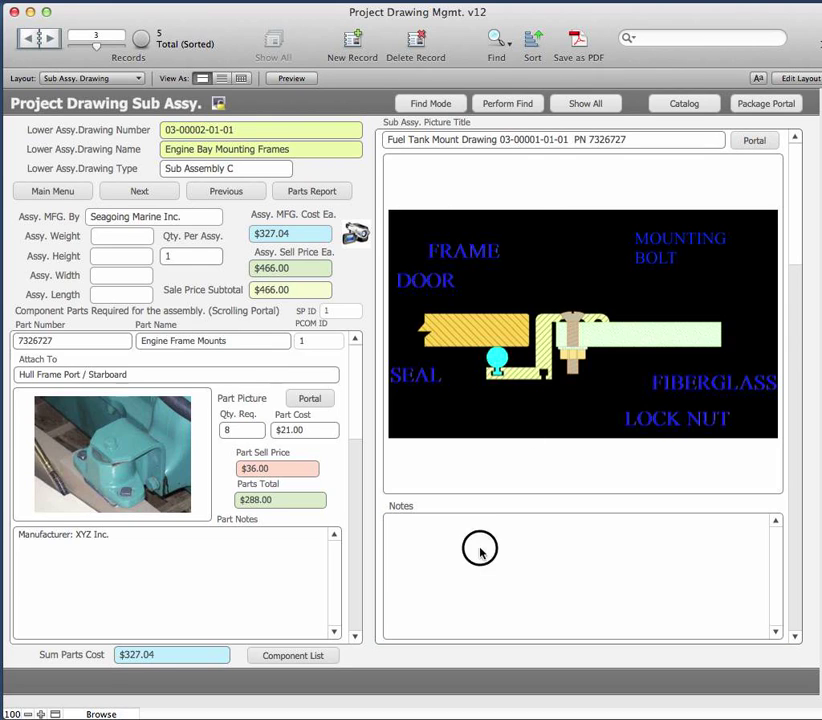